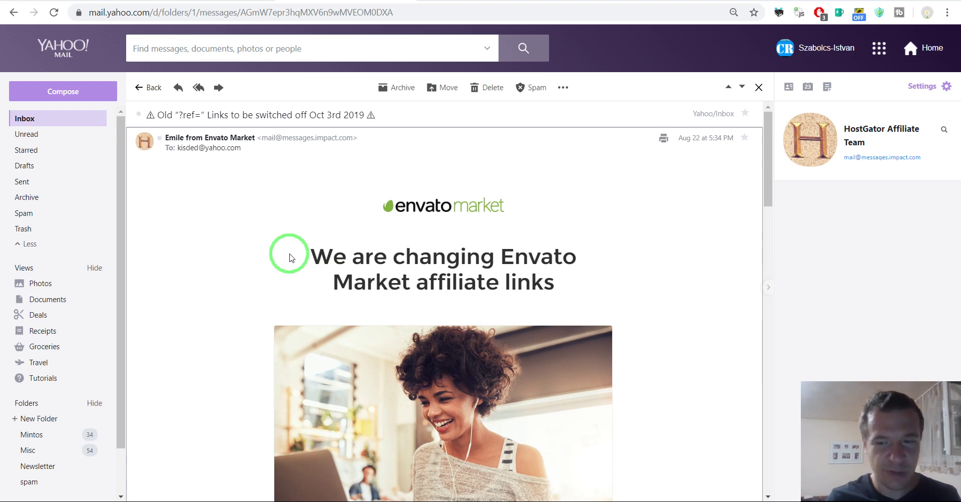
# - Scroll the Envato email down to the old legacy link example and highlight it
pyautogui.scroll(-2, 291, 258)
pyautogui.scroll(-5, 273, 262)
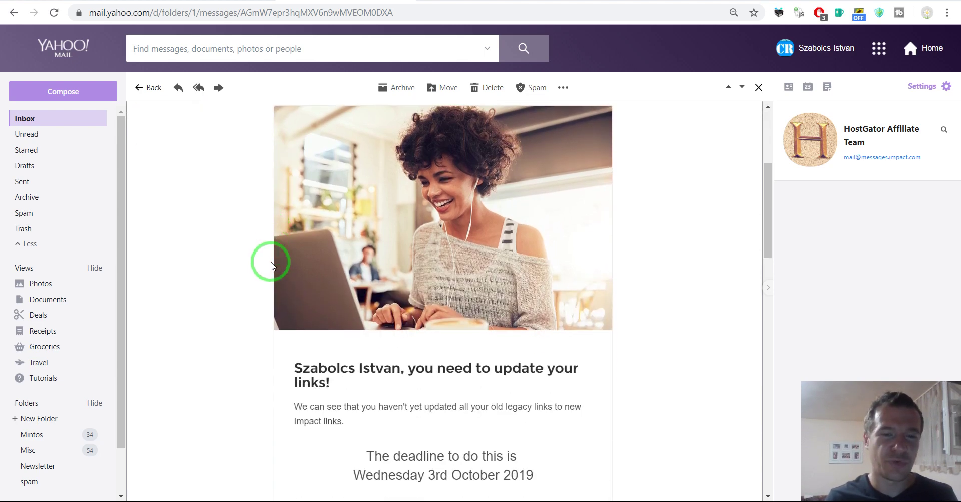
pyautogui.scroll(-4, 268, 262)
pyautogui.scroll(-3, 270, 265)
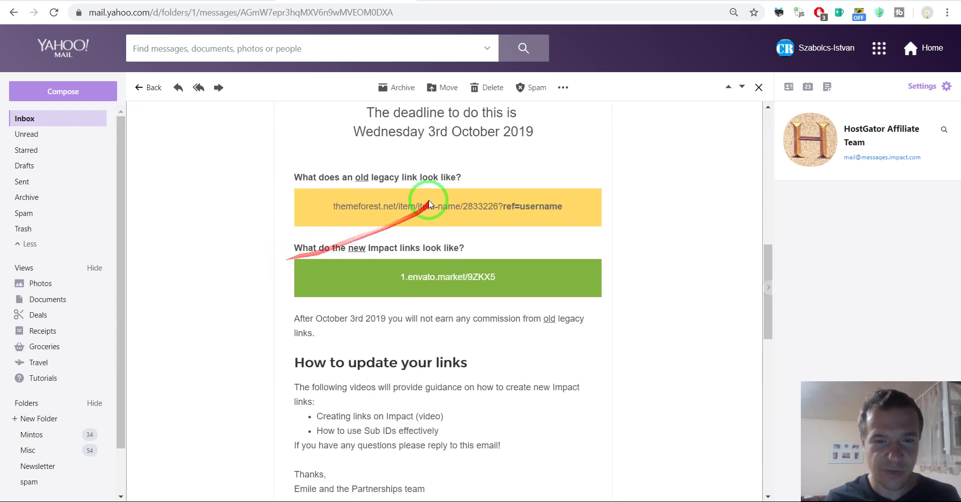
pyautogui.moveTo(335, 207); pyautogui.dragTo(497, 207)
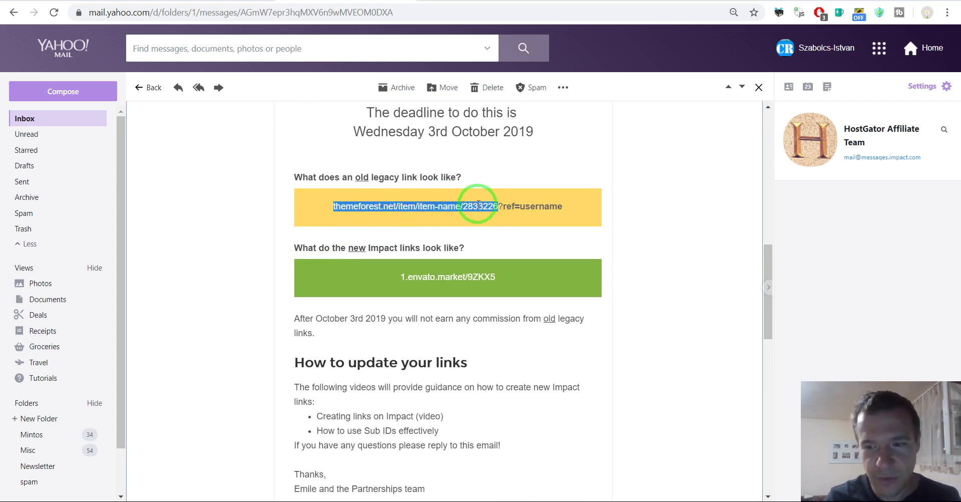
# - Highlight the old link's ref=username part, clear the highlights, and move to the Impact dashboard
pyautogui.click(505, 204)
pyautogui.moveTo(514, 206)
pyautogui.mouseDown()
pyautogui.moveTo(554, 208)
pyautogui.moveTo(527, 210)
pyautogui.mouseUp()
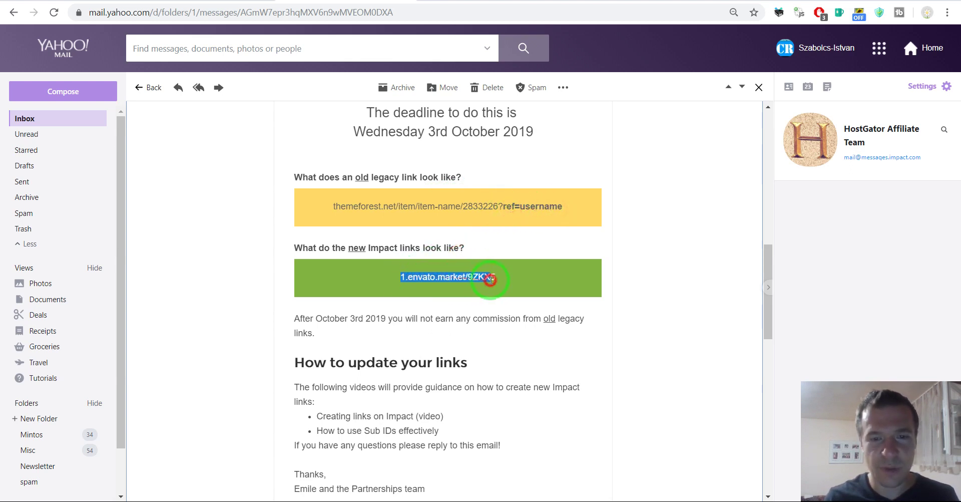
pyautogui.click(437, 279)
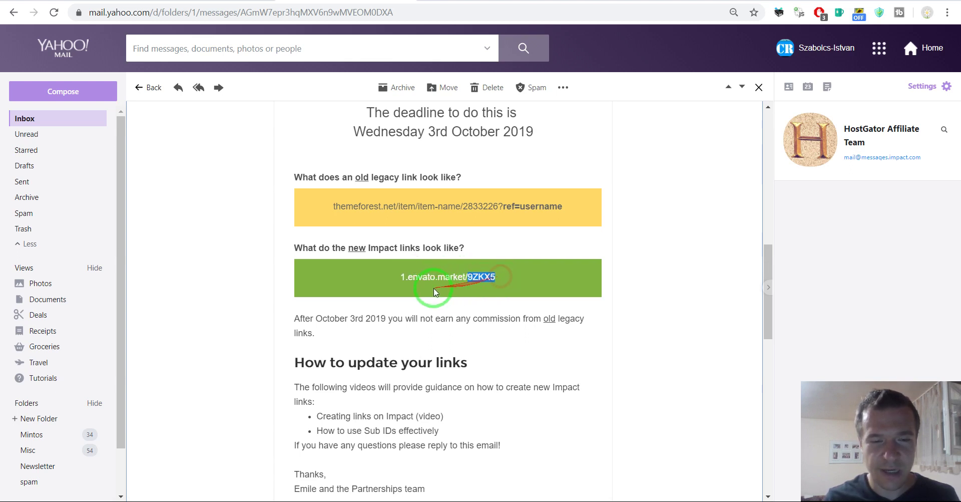
pyautogui.click(345, 323)
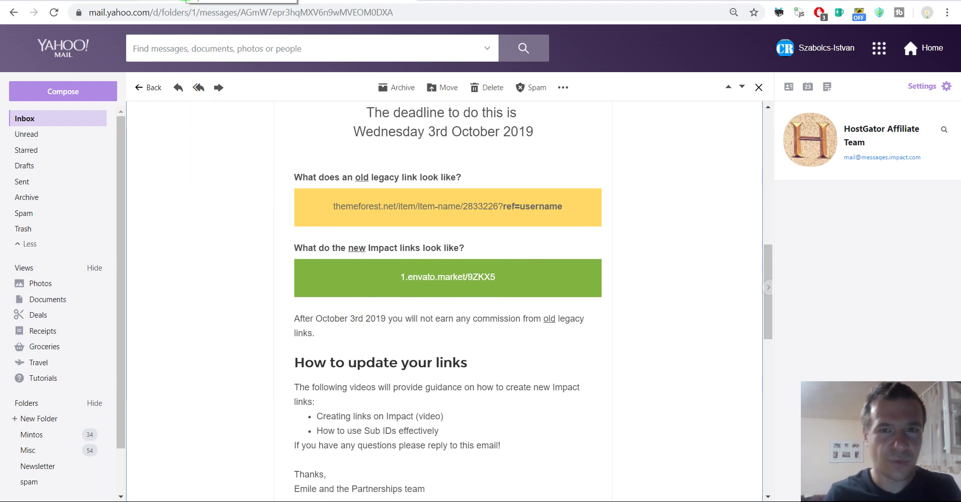
pyautogui.click(190, 0)
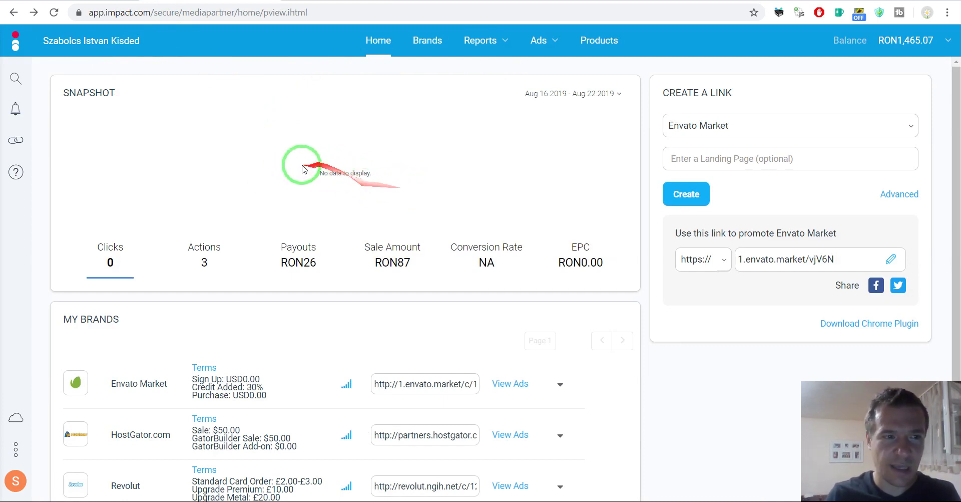
# - Open Impact's Create a Link panel from the left sidebar
pyautogui.click(15, 143)
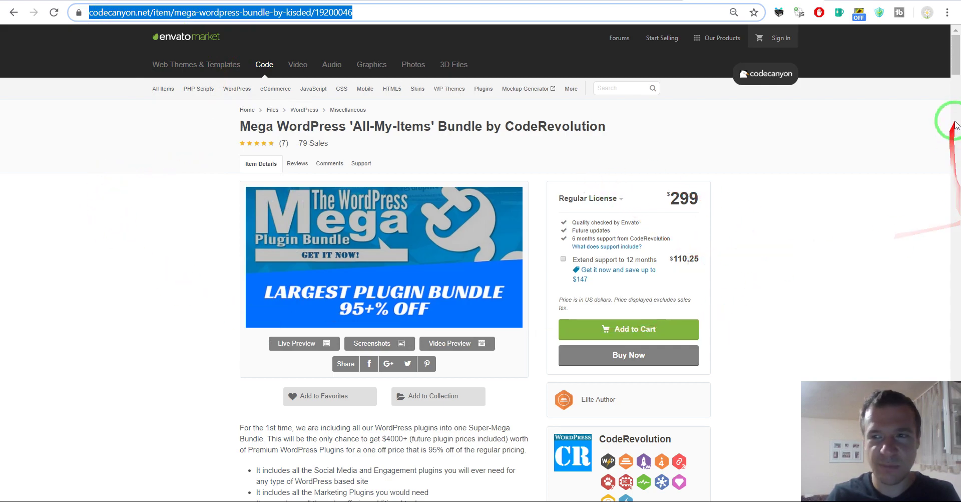
# - Scroll through the Mega WordPress 'All-My-Items' Bundle item page on CodeCanyon
pyautogui.moveTo(956, 64)
pyautogui.mouseDown()
pyautogui.moveTo(958, 111)
pyautogui.moveTo(957, 55)
pyautogui.mouseUp()
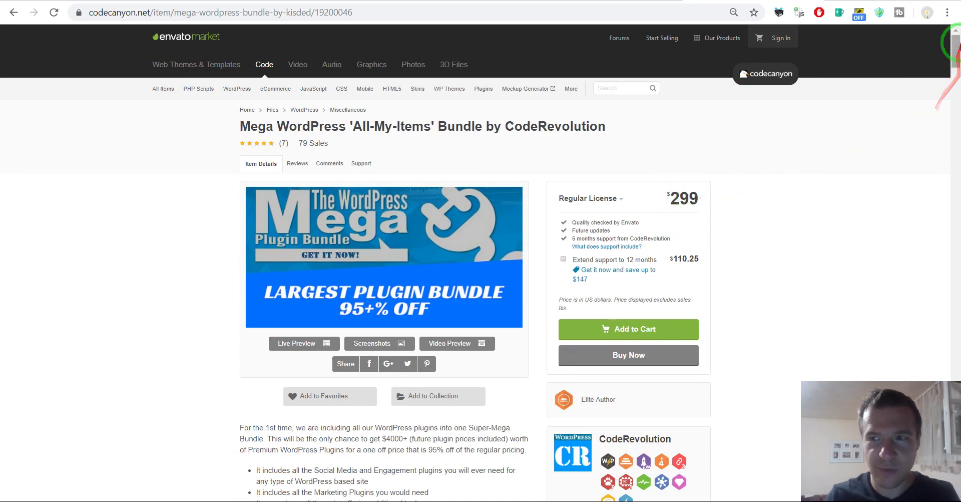
pyautogui.moveTo(957, 50)
pyautogui.mouseDown()
pyautogui.moveTo(952, 282)
pyautogui.moveTo(954, 133)
pyautogui.moveTo(943, 56)
pyautogui.mouseUp()
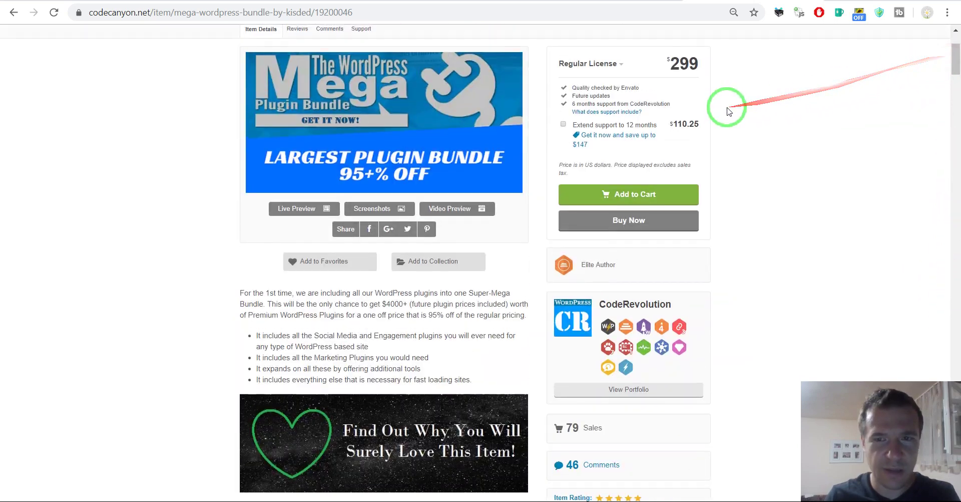
pyautogui.scroll(2, 727, 111)
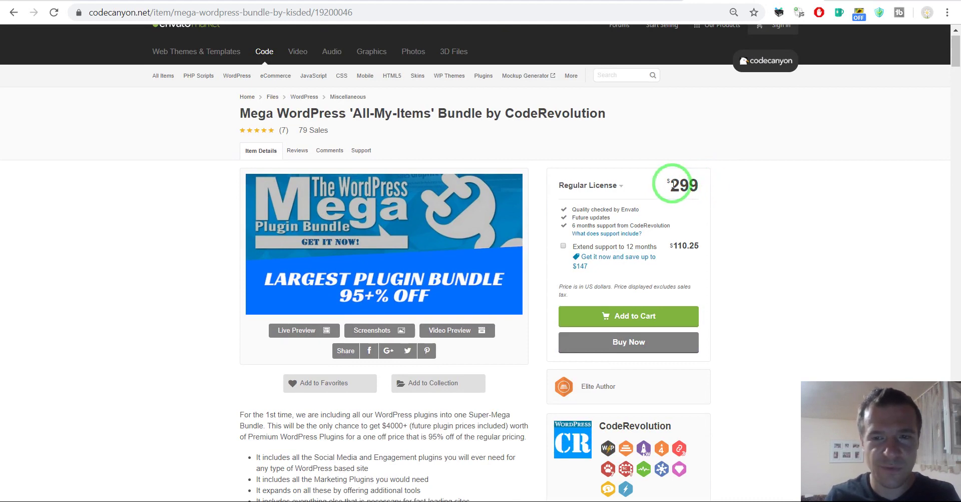
pyautogui.scroll(1, 623, 173)
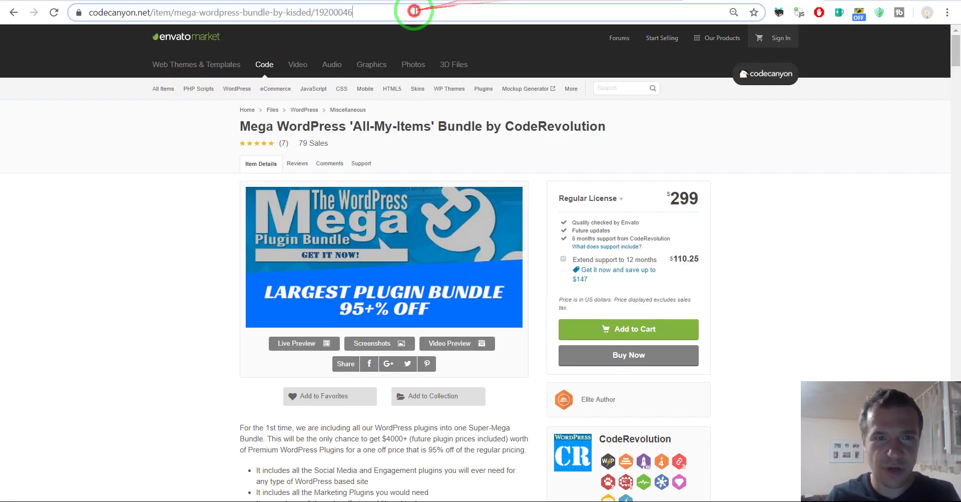
# - Create an Envato Market link with the CodeCanyon bundle page URL as its landing page
pyautogui.click(415, 11)
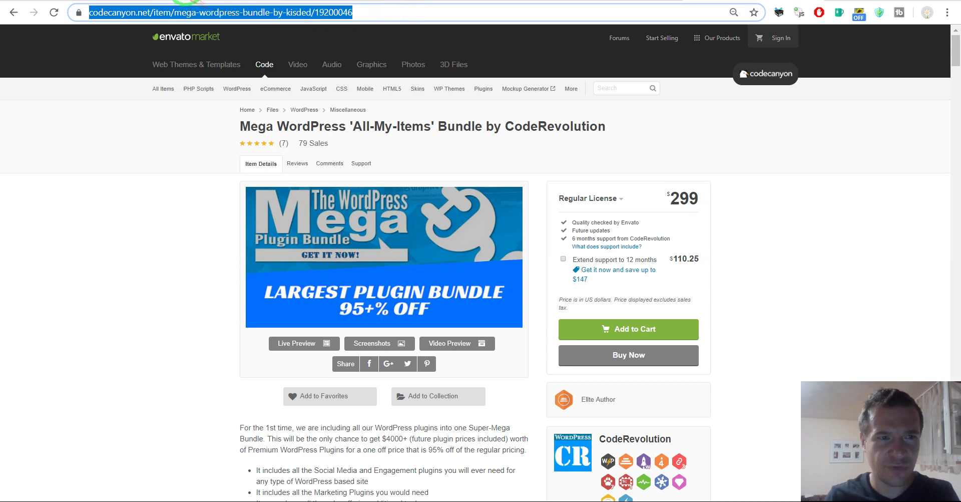
pyautogui.hotkey('ctrl', 'c')
pyautogui.click(94, 133)
pyautogui.hotkey('ctrl', 'v')
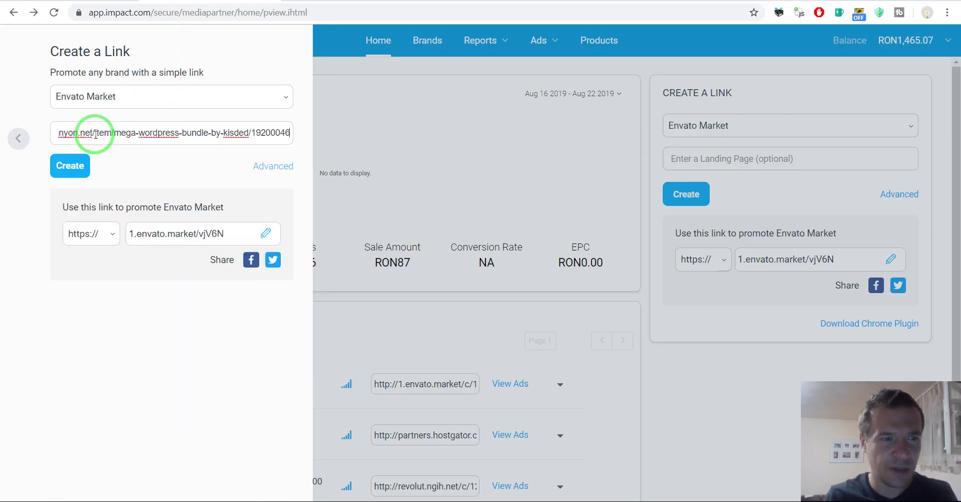
pyautogui.click(75, 168)
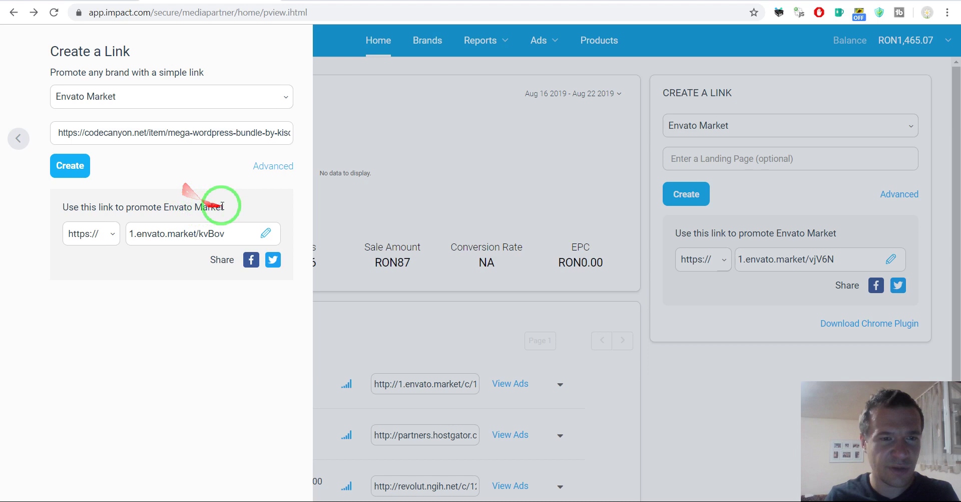
# - Copy the generated short link and load it in a new browser tab
pyautogui.click(206, 238)
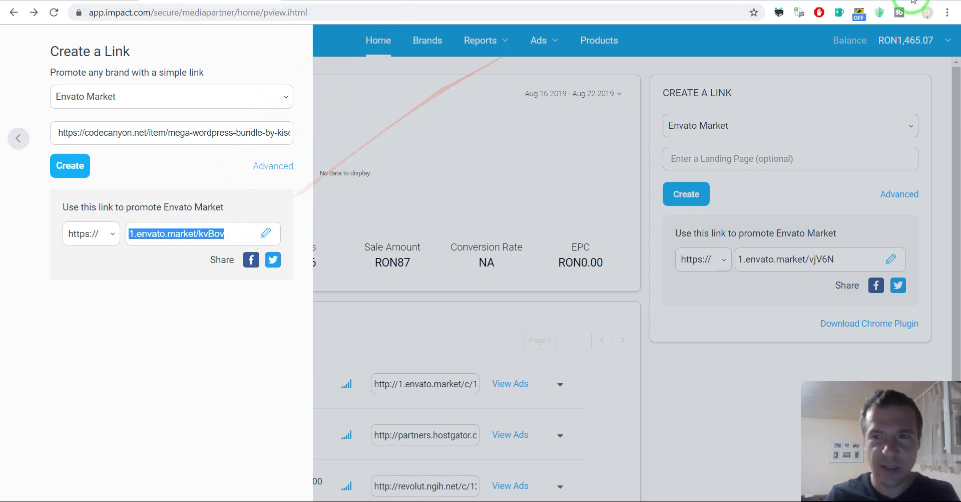
pyautogui.hotkey('ctrl', 't')
pyautogui.hotkey('ctrl', 'v')
pyautogui.press('Return')
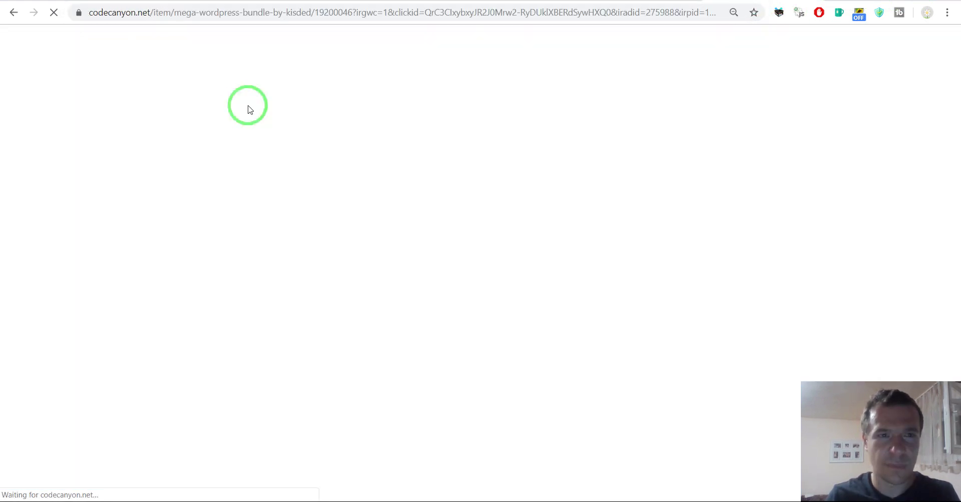
# - Inspect the Impact tracking parameters in the CodeCanyon address, then return to Impact
pyautogui.moveTo(282, 21); pyautogui.dragTo(330, 14)
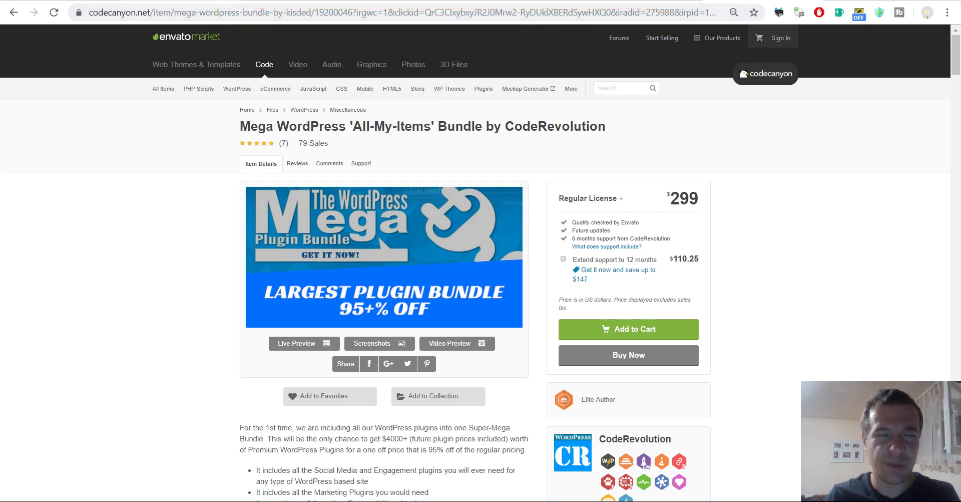
pyautogui.click(210, 1)
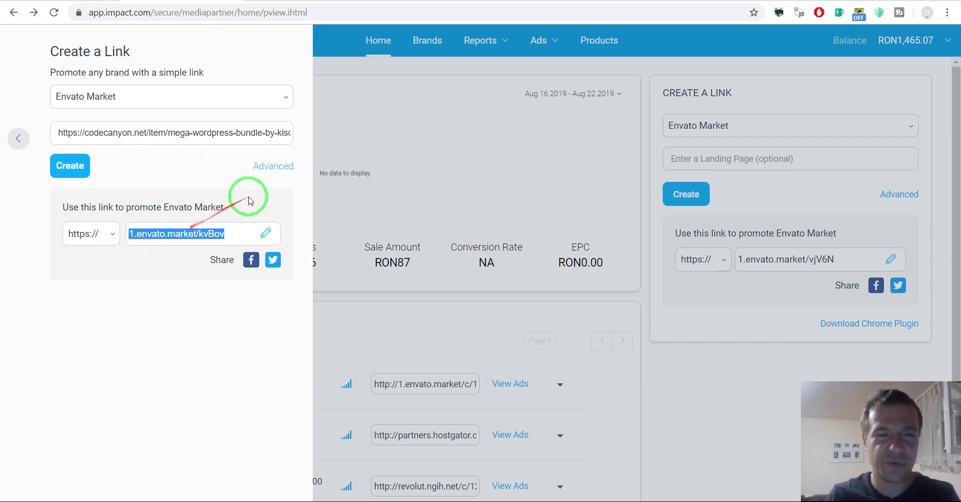
# - Glance at the Envato email, close Impact's link panel, and check the system clock
pyautogui.click(305, 1)
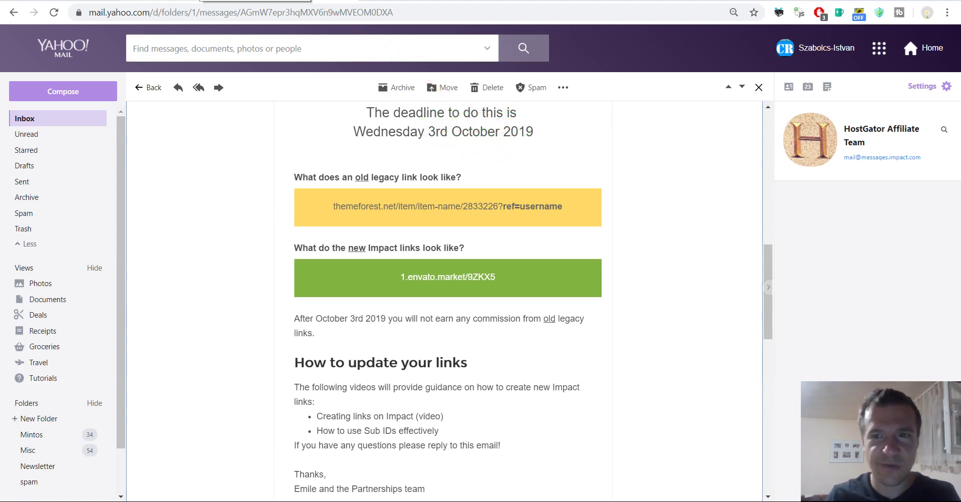
pyautogui.click(256, 2)
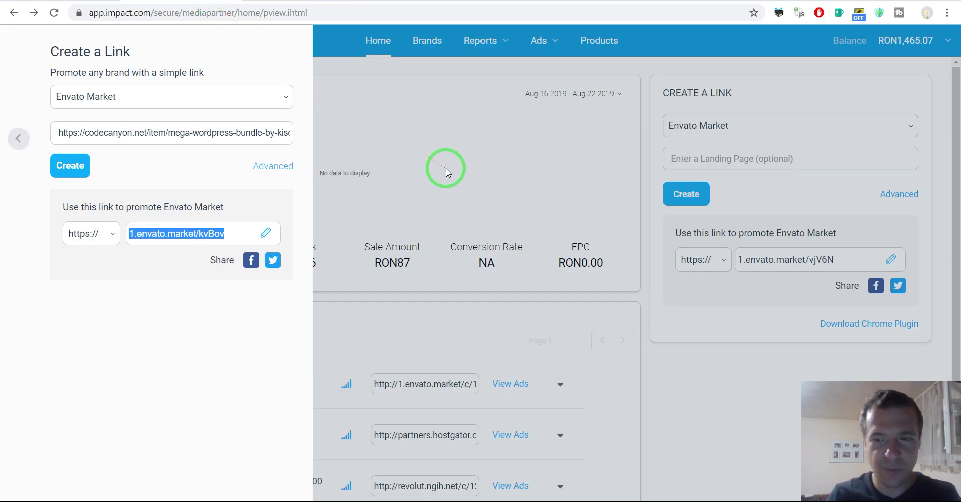
pyautogui.click(877, 476)
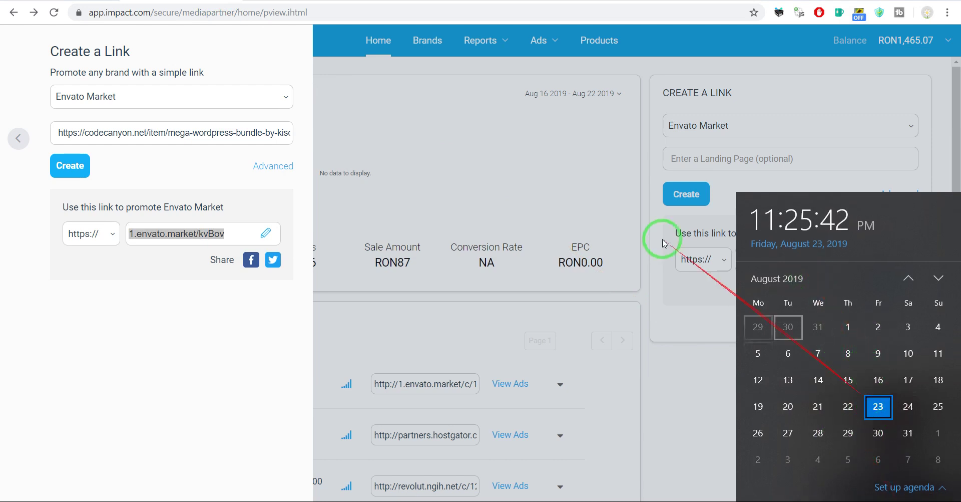
pyautogui.click(525, 153)
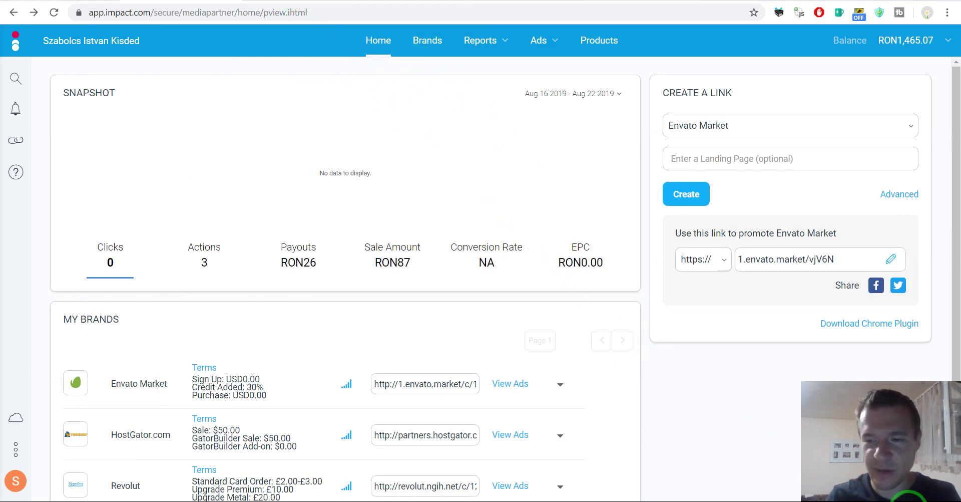
pyautogui.click(907, 498)
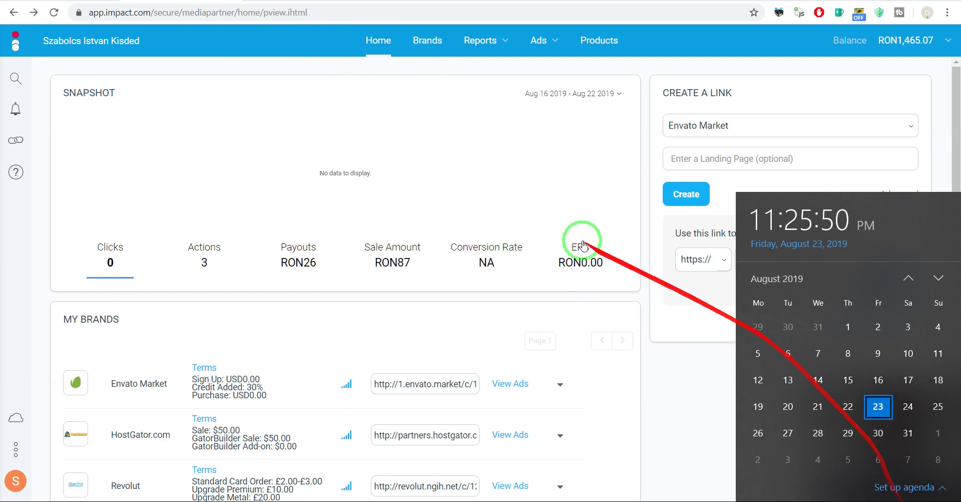
# - Reopen Create a Link and generate a link using the earlier short link as landing page
pyautogui.click(489, 173)
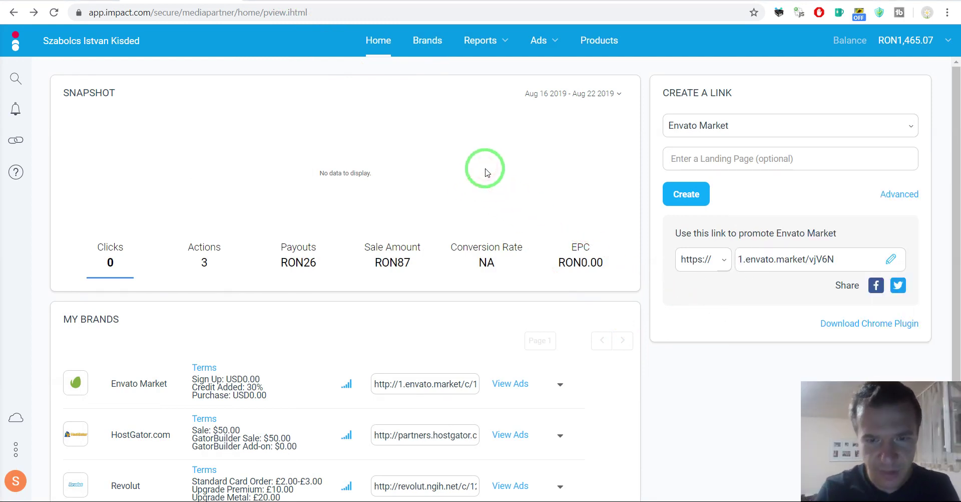
pyautogui.click(17, 141)
pyautogui.click(53, 134)
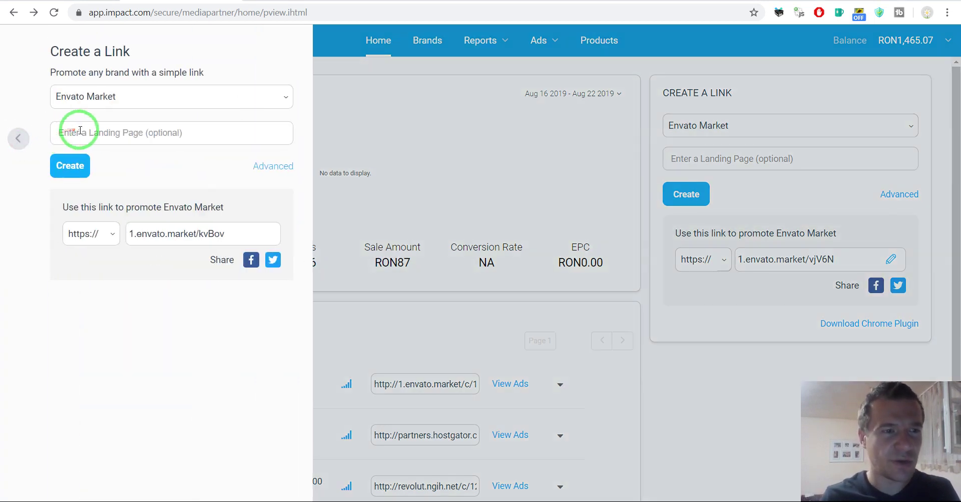
pyautogui.hotkey('ctrl', 'v')
pyautogui.click(83, 170)
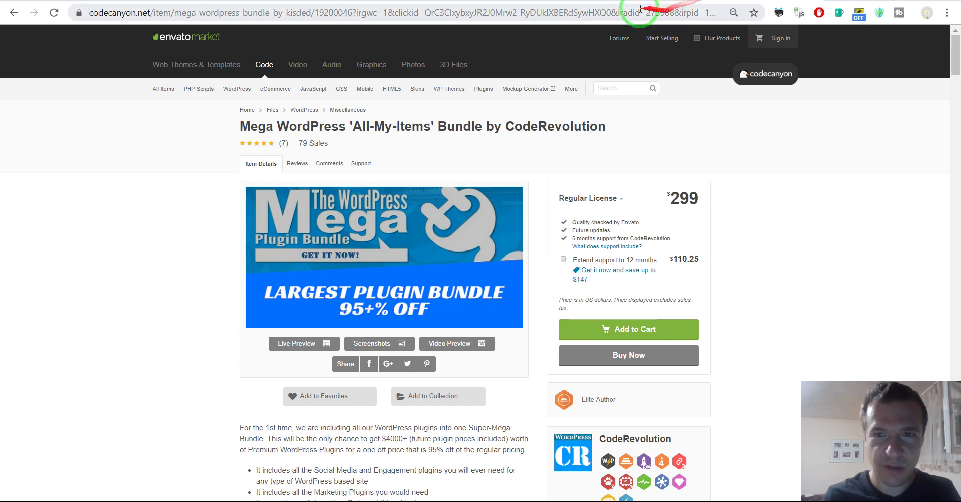
# - Replace the landing page with the CodeCanyon bundle address and expand the Sub ID fields
pyautogui.click(624, 8)
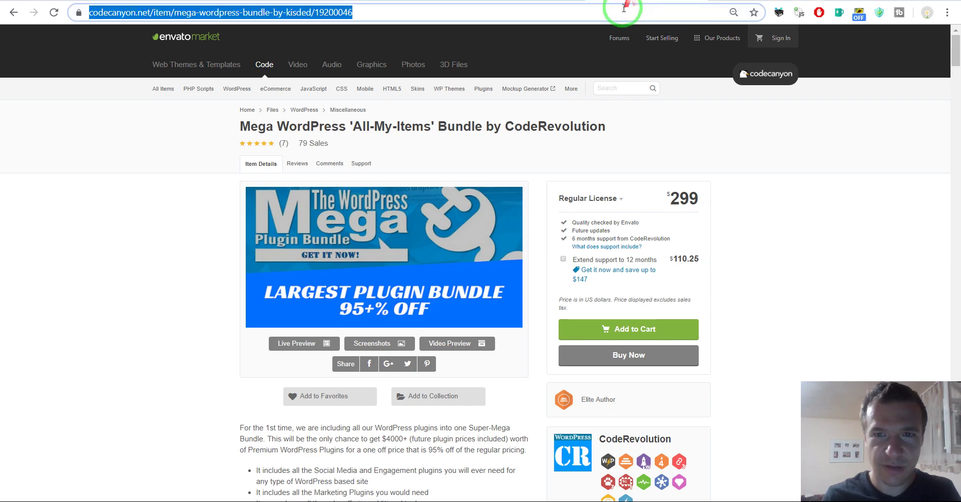
pyautogui.click(133, 134)
pyautogui.hotkey('ctrl', 'a')
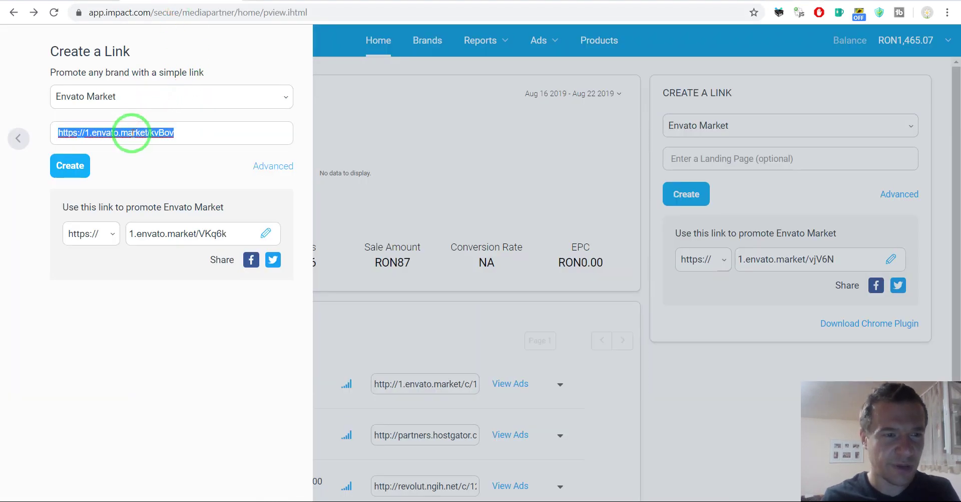
pyautogui.hotkey('ctrl', 'v')
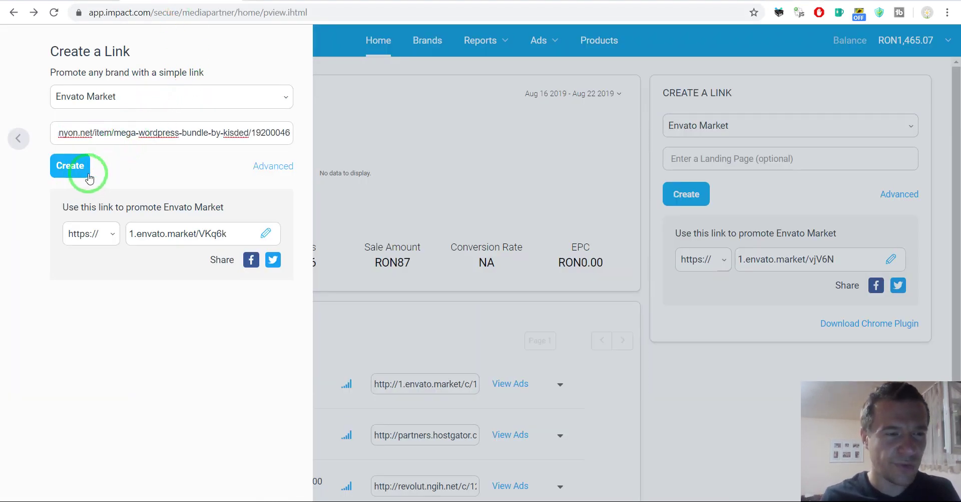
pyautogui.click(273, 166)
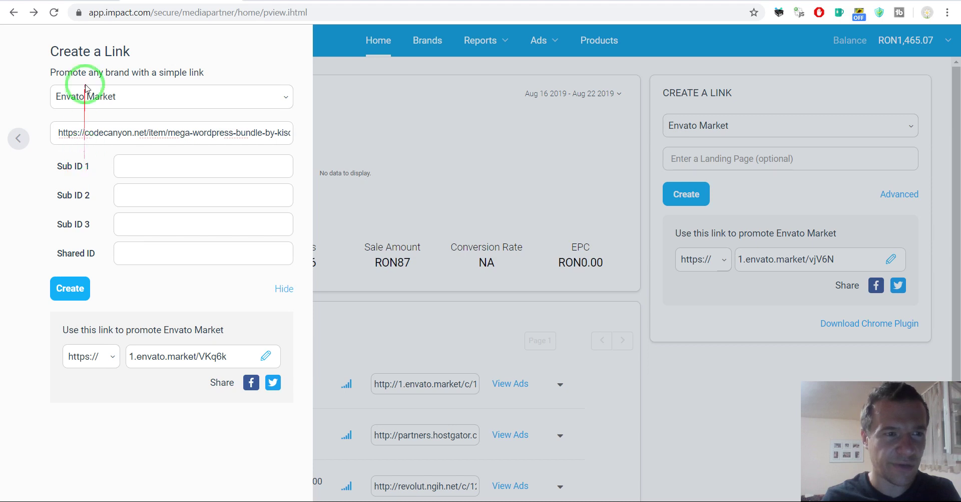
# - Generate a short link with Sub ID 1 set to MegaBundle and copy it
pyautogui.click(124, 165)
pyautogui.write('MegaBundle')
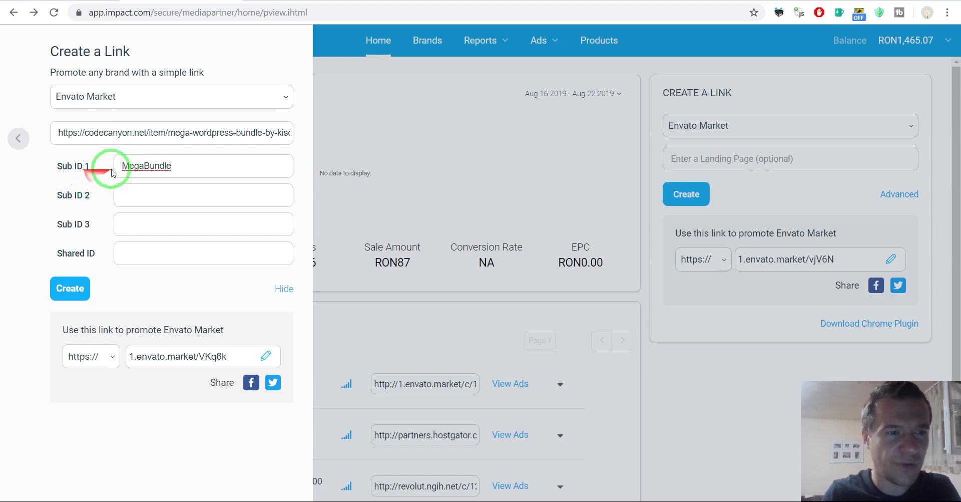
pyautogui.moveTo(122, 170)
pyautogui.mouseDown()
pyautogui.moveTo(141, 153)
pyautogui.moveTo(65, 285)
pyautogui.mouseUp()
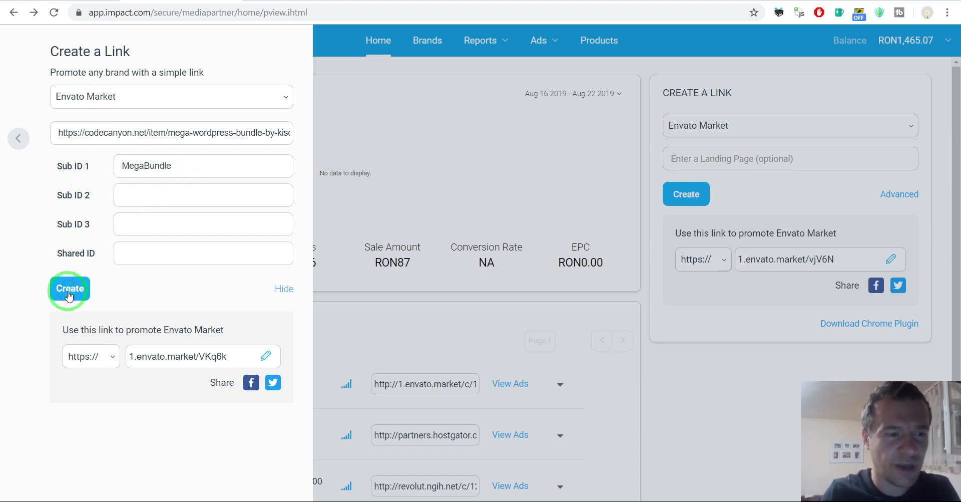
pyautogui.moveTo(107, 307); pyautogui.dragTo(116, 180)
pyautogui.moveTo(97, 140)
pyautogui.mouseDown()
pyautogui.moveTo(147, 134)
pyautogui.moveTo(140, 311)
pyautogui.mouseUp()
pyautogui.click(168, 363)
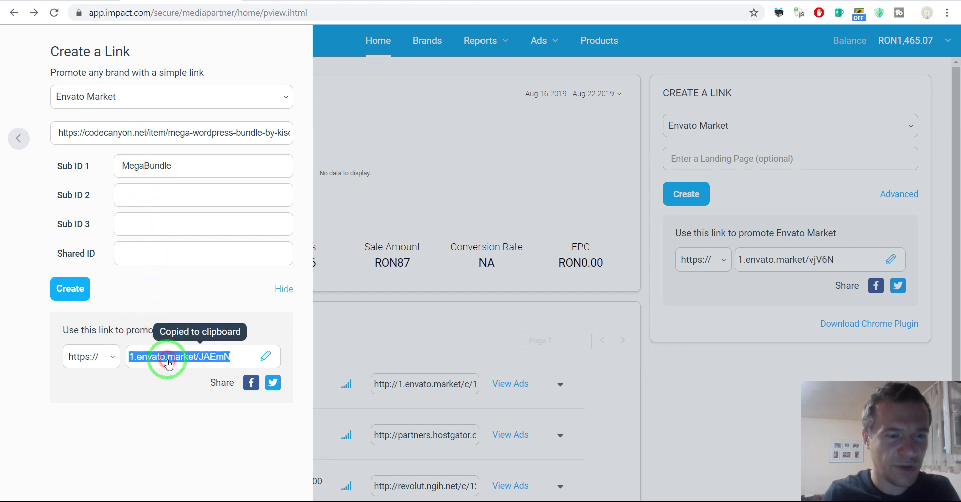
# - Test the MegaBundle short link in a new tab, check its CodeCanyon address, then close it
pyautogui.moveTo(169, 360); pyautogui.dragTo(726, 3)
pyautogui.hotkey('ctrl', 't')
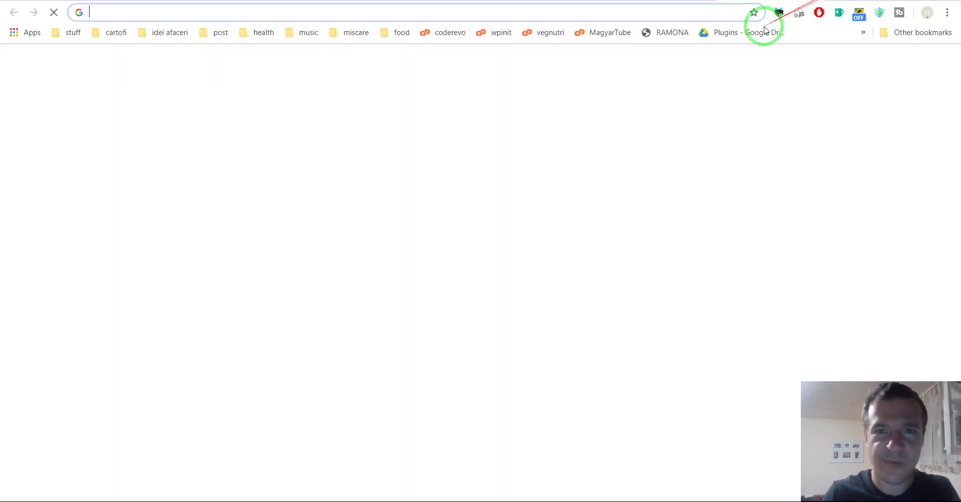
pyautogui.hotkey('ctrl', 'v')
pyautogui.press('Return')
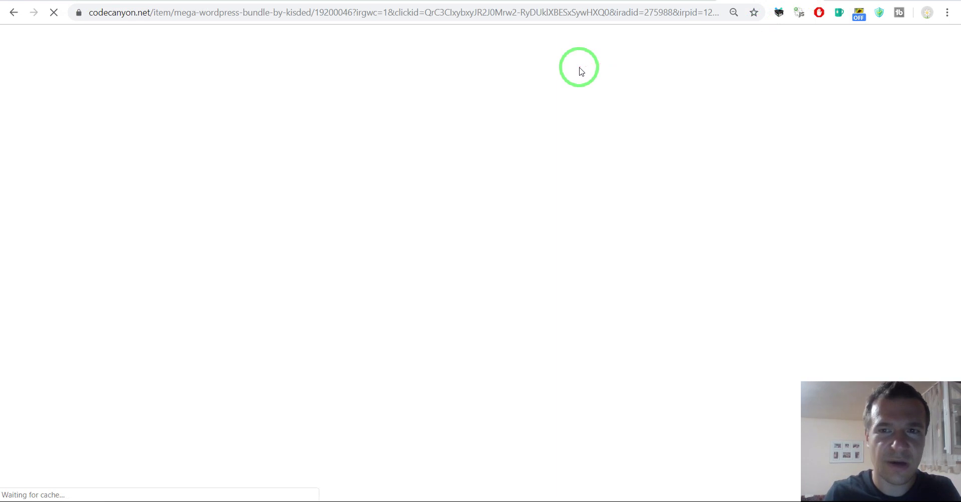
pyautogui.hotkey('ctrl', 'l')
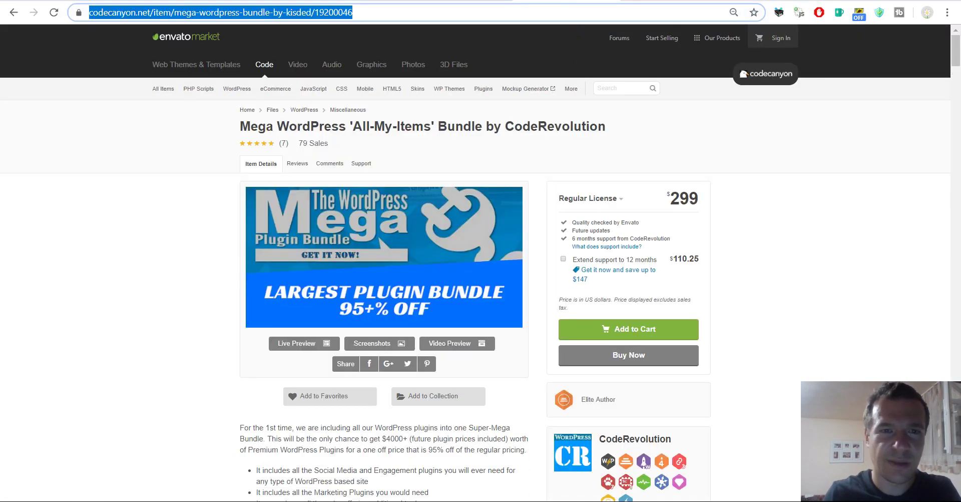
pyautogui.hotkey('ctrl', 'w')
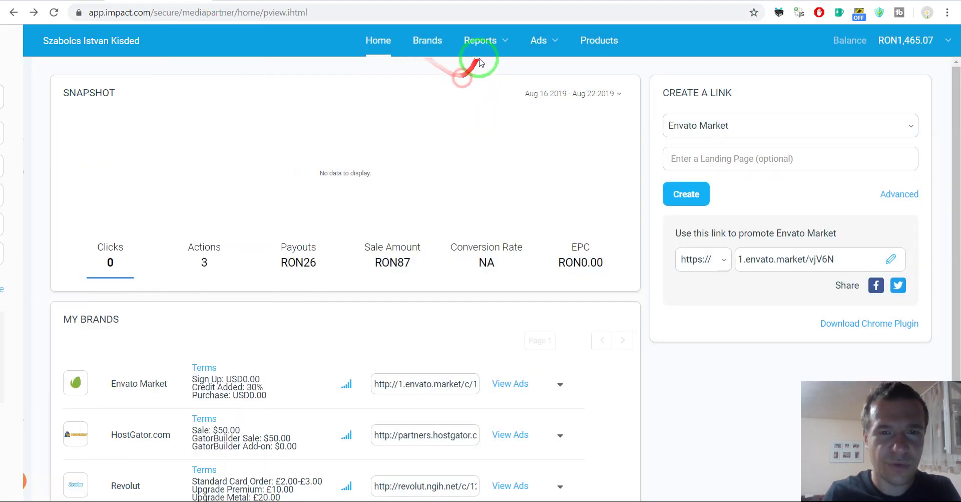
# - Go to Reports > All Reports and scroll down to Performance by Sub Id
pyautogui.click(478, 44)
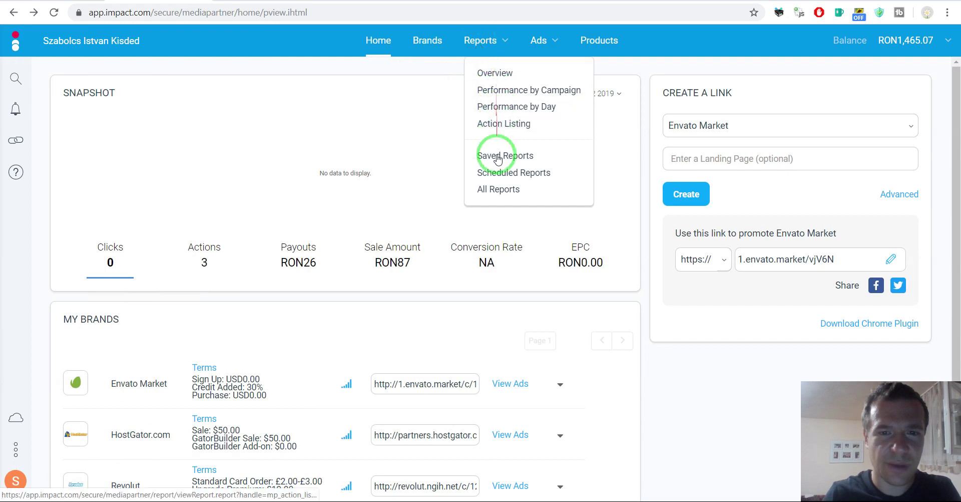
pyautogui.click(498, 190)
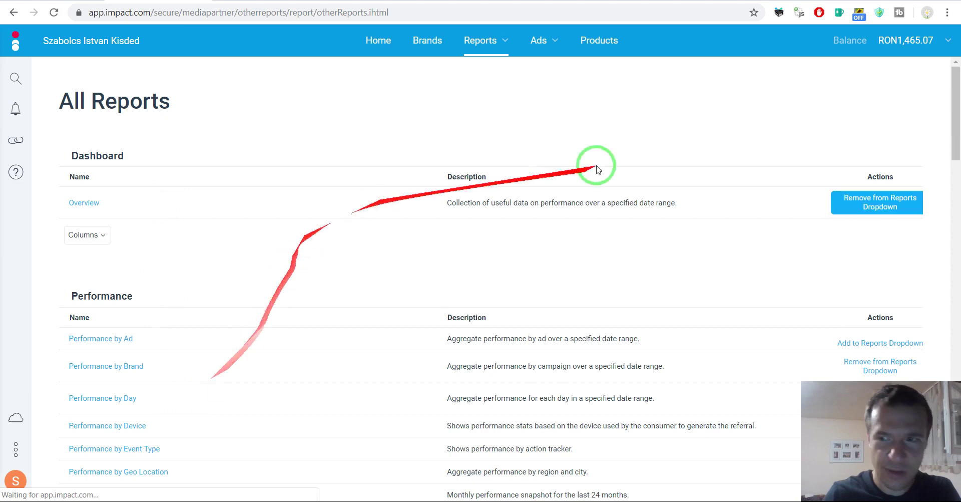
pyautogui.moveTo(953, 112); pyautogui.dragTo(953, 187)
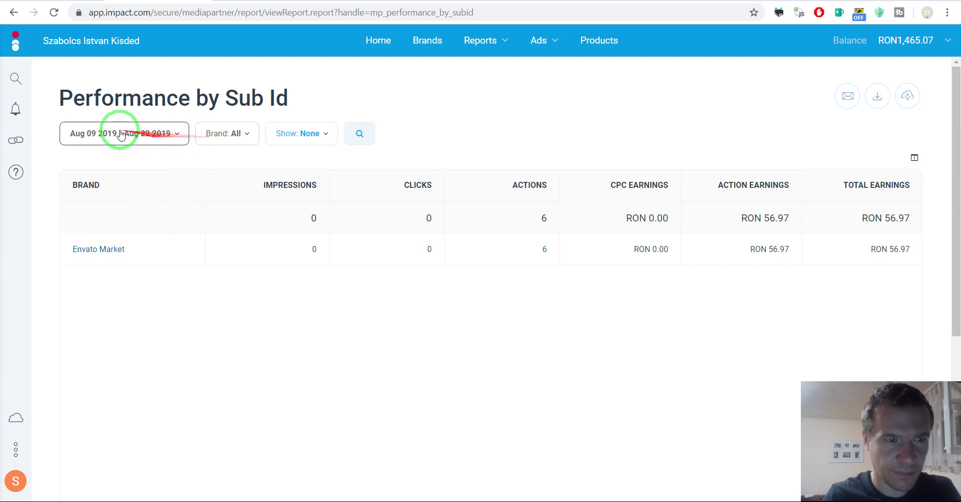
# - Add Shared Id to the report's Show columns and rerun the search
pyautogui.click(307, 139)
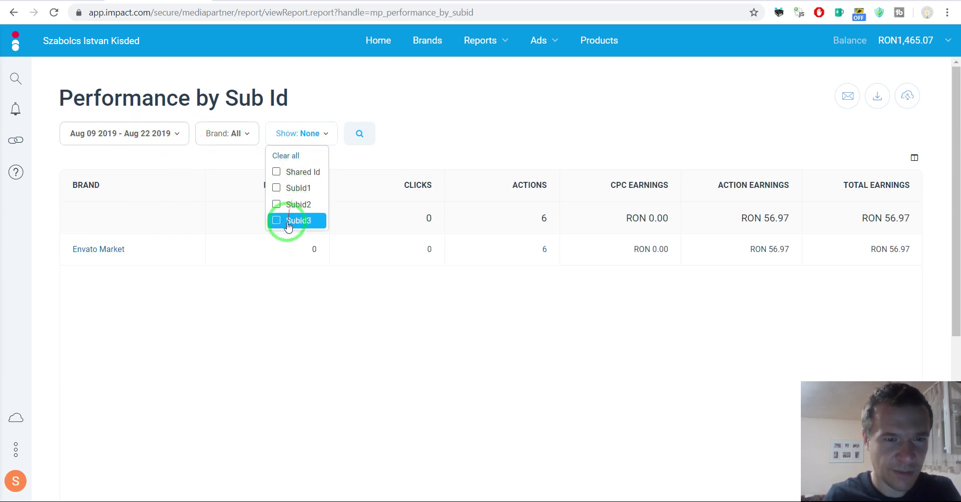
pyautogui.click(353, 156)
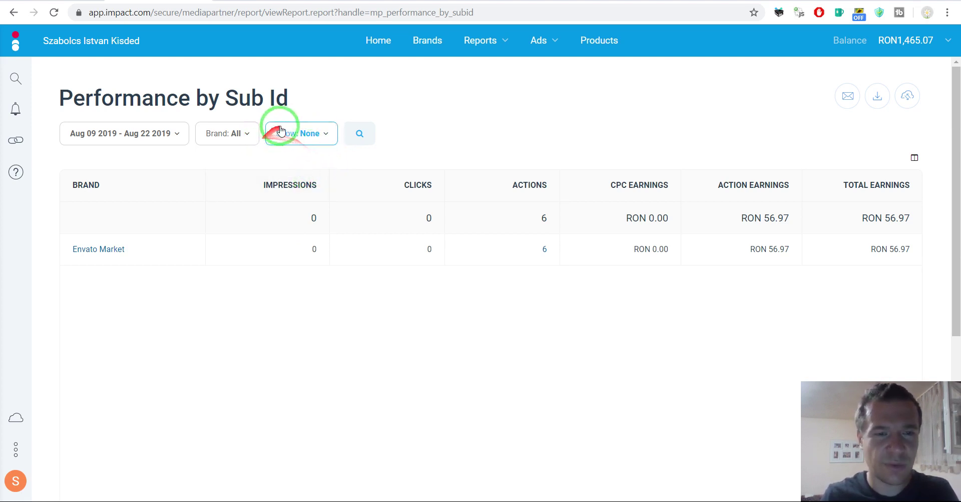
pyautogui.click(305, 133)
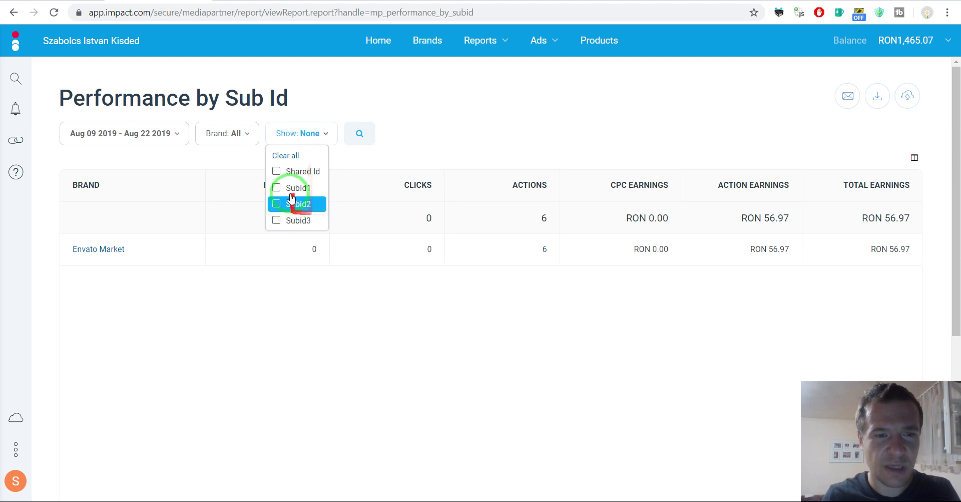
pyautogui.click(276, 171)
pyautogui.click(363, 155)
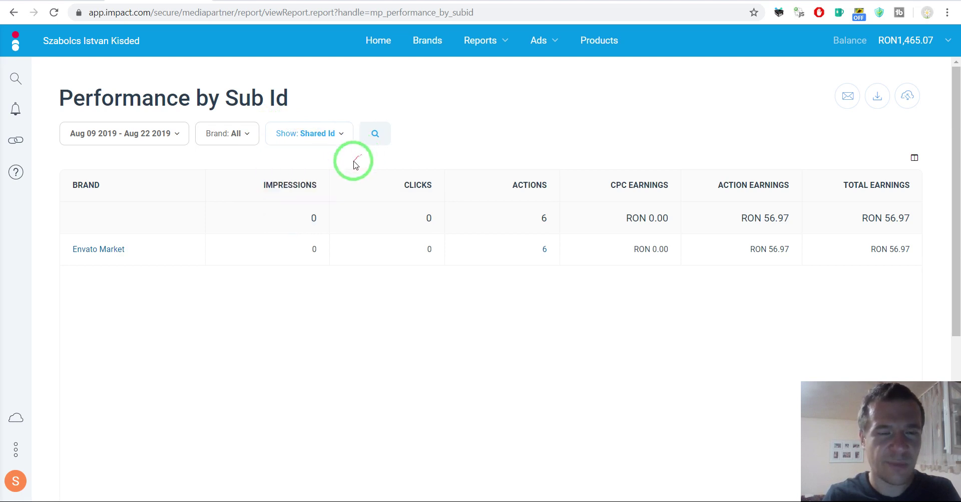
pyautogui.click(373, 132)
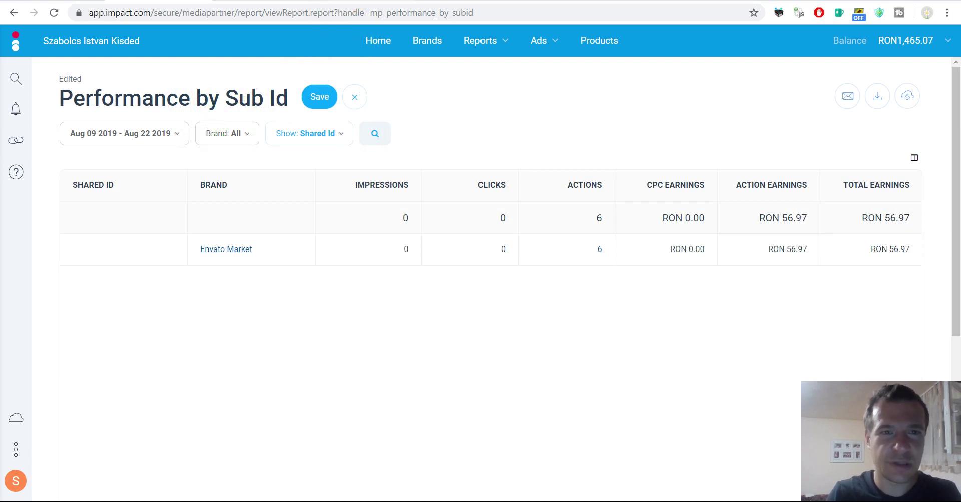
# - Open the Create a Link panel in Impact, then return to the Envato email in Yahoo Mail
pyautogui.click(16, 142)
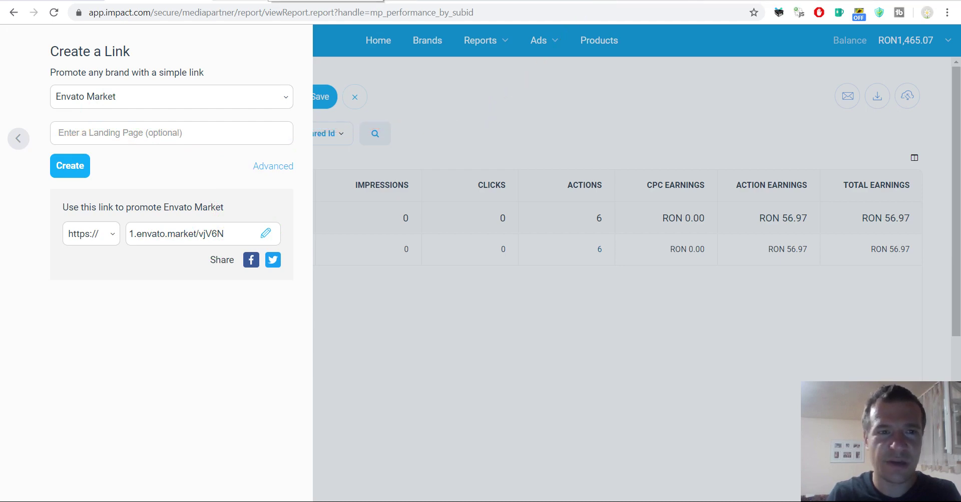
pyautogui.click(326, 1)
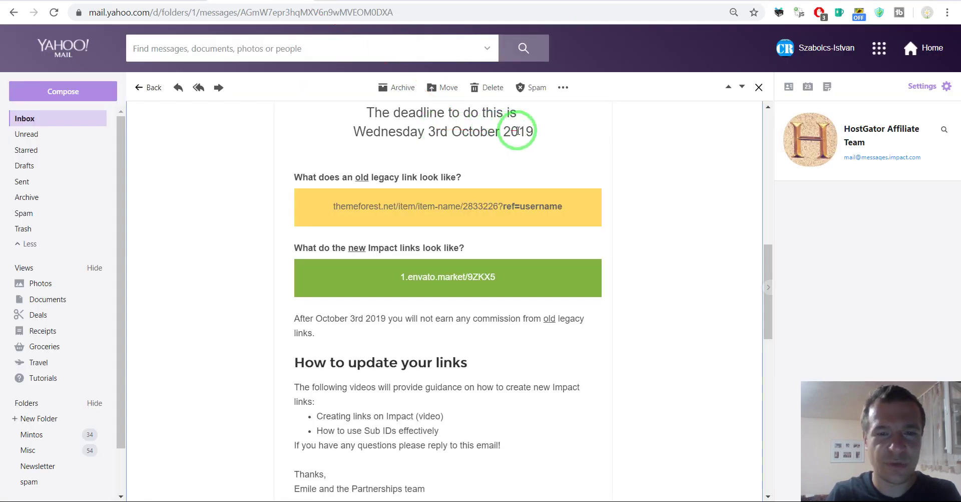